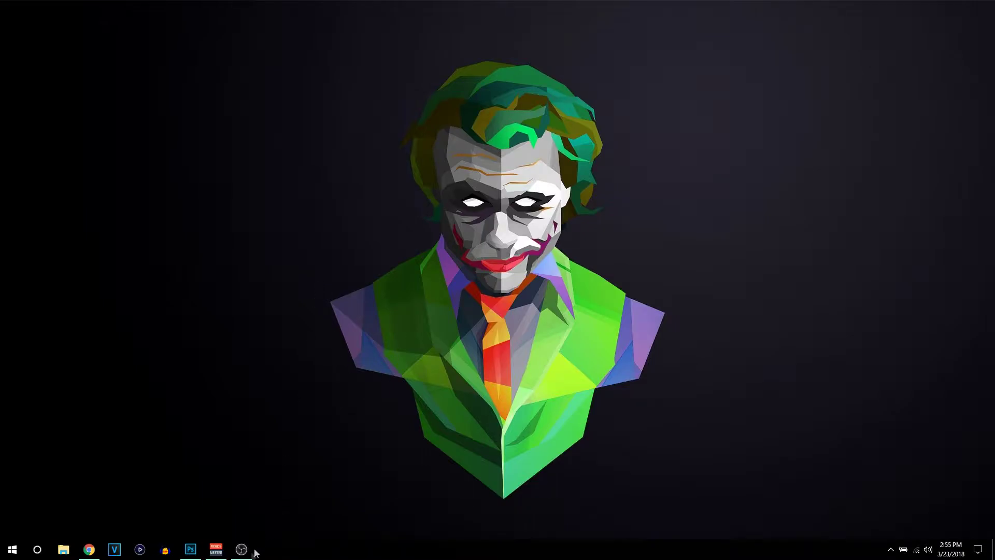
- Bring up Photoshop and confirm the black Untitled-1 canvas is 1920×1080 at 300 ppi
{"action": "left_click", "coordinate": [191, 549]}
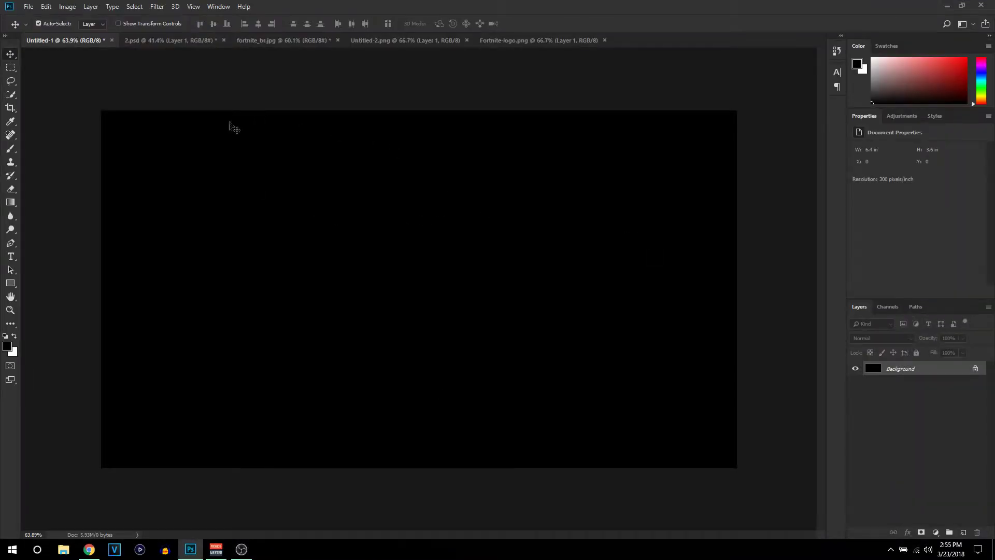
{"action": "left_click", "coordinate": [30, 8]}
{"action": "left_click", "coordinate": [41, 18]}
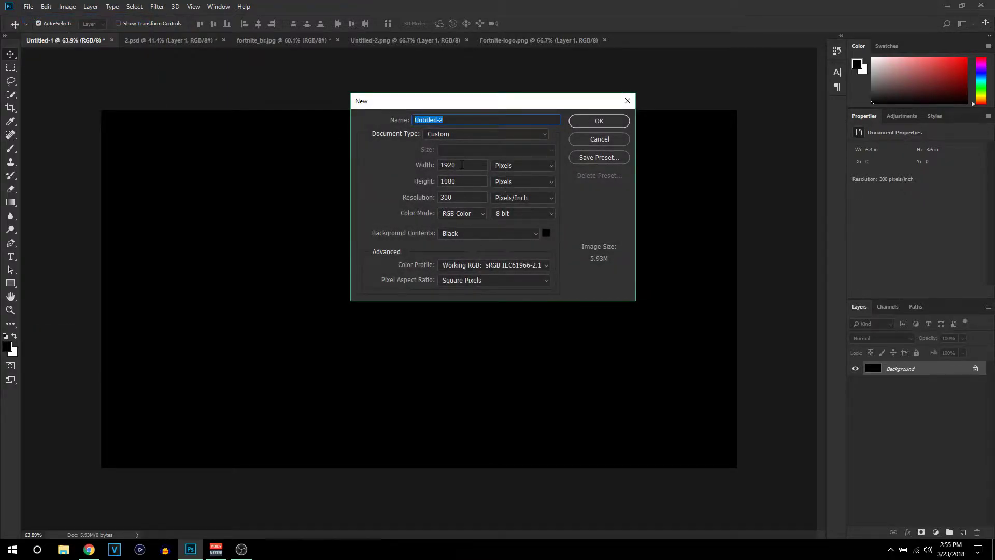
{"action": "left_click", "coordinate": [470, 200]}
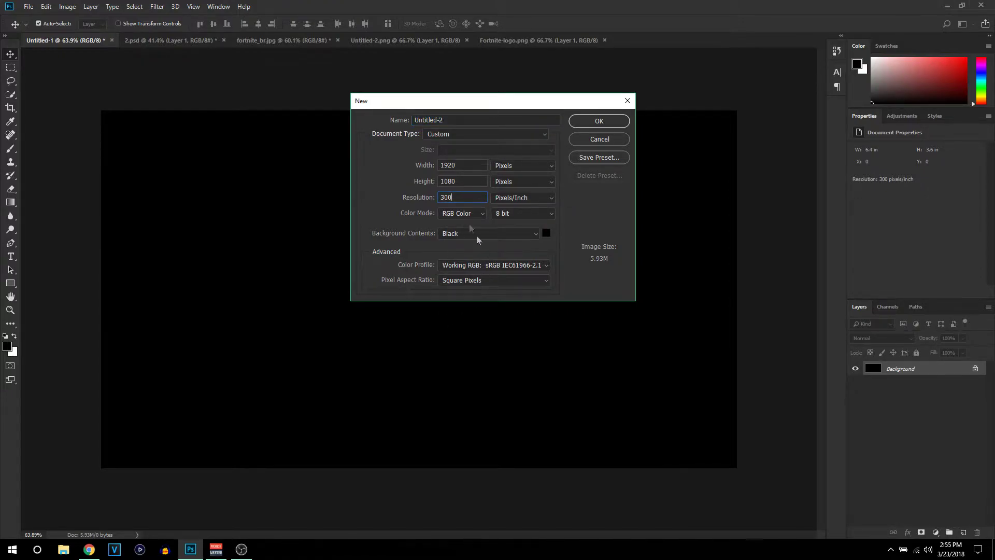
{"action": "left_click", "coordinate": [606, 145]}
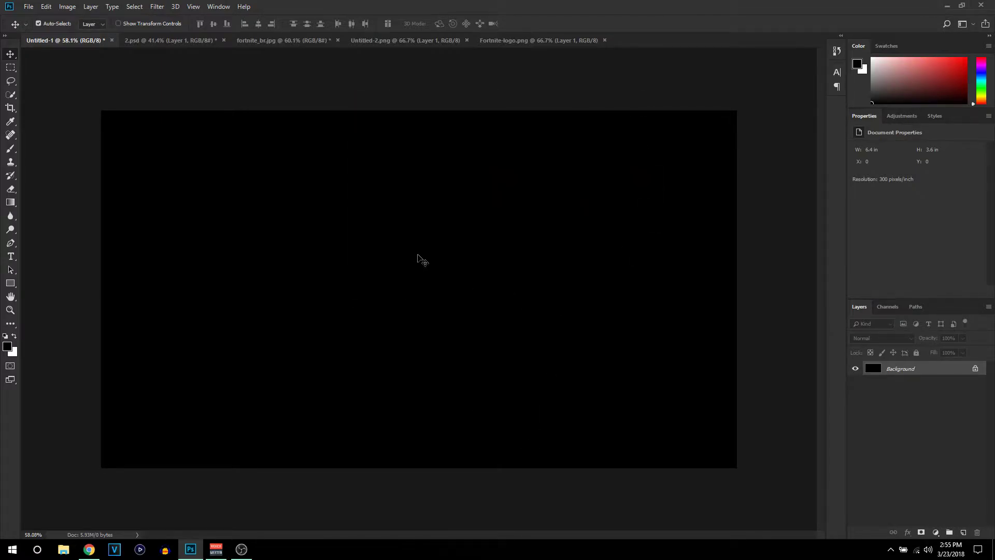
{"action": "scroll", "coordinate": [420, 257], "scroll_direction": "down", "scroll_amount": 3}
{"action": "scroll", "coordinate": [421, 256], "scroll_direction": "up", "scroll_amount": 1}
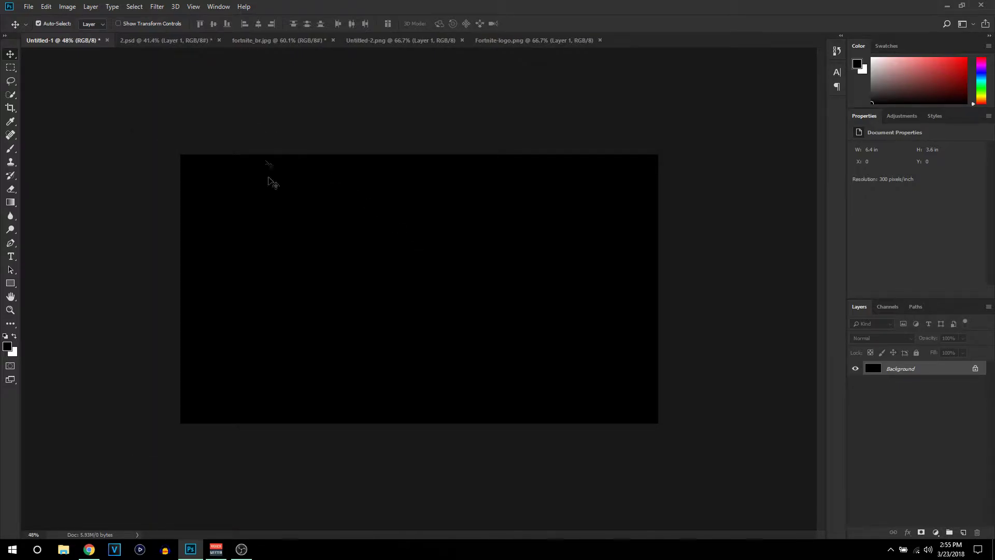
- Look through the open character cutout, Battle Royale landscape, Untitled-2 and Fortnite logo documents
{"action": "left_click", "coordinate": [160, 41]}
{"action": "left_click", "coordinate": [247, 40]}
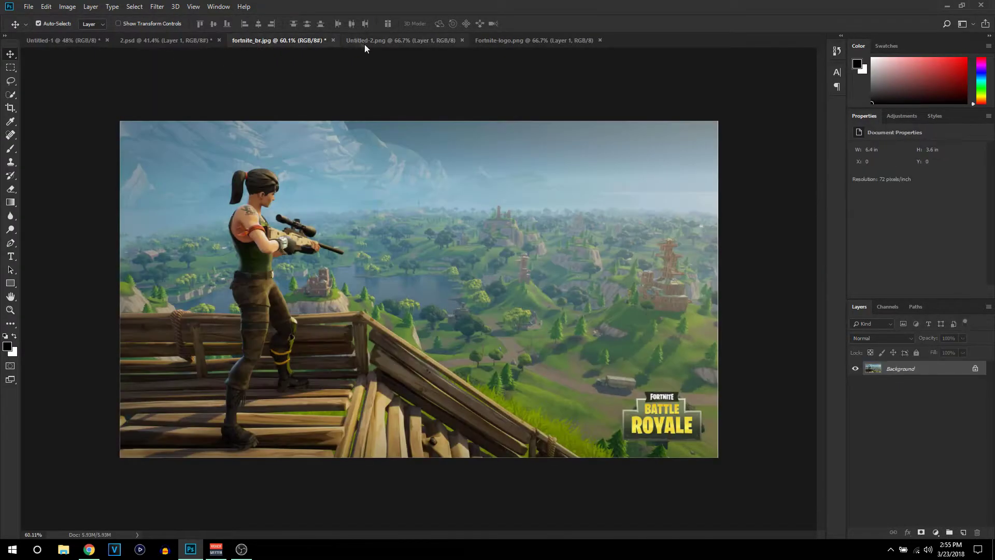
{"action": "left_click", "coordinate": [384, 41]}
{"action": "left_click", "coordinate": [502, 38]}
{"action": "left_click", "coordinate": [172, 45]}
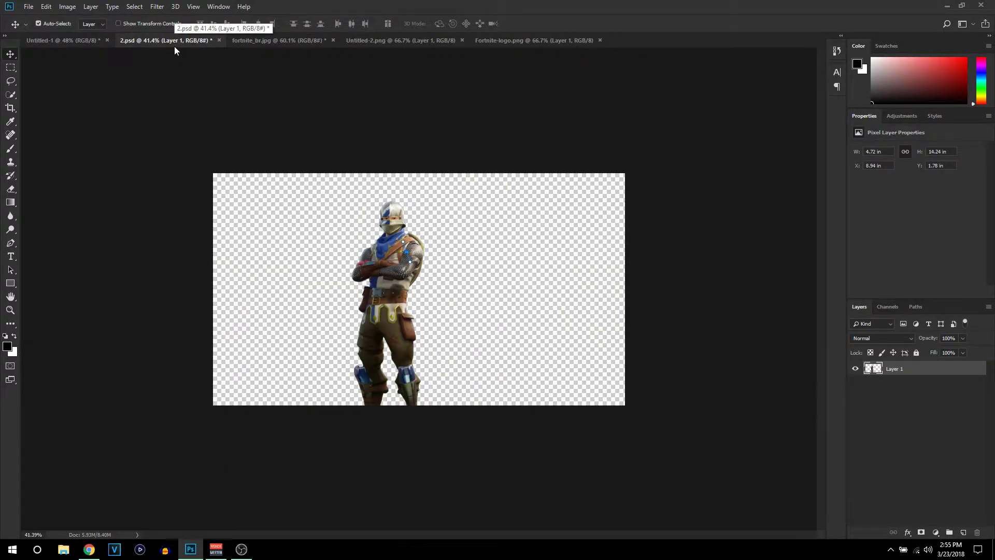
{"action": "scroll", "coordinate": [142, 63], "scroll_direction": "up", "scroll_amount": 2}
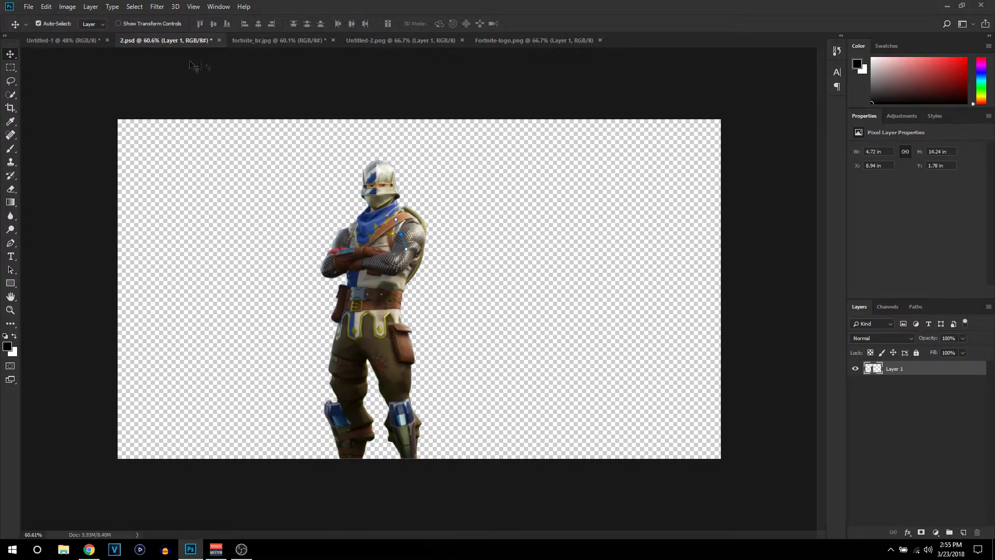
- Drag the fortnite_br.jpg landscape onto the Untitled-1 canvas as Layer 1
{"action": "left_click", "coordinate": [288, 39]}
{"action": "left_click_drag", "start_coordinate": [306, 196], "coordinate": [428, 291]}
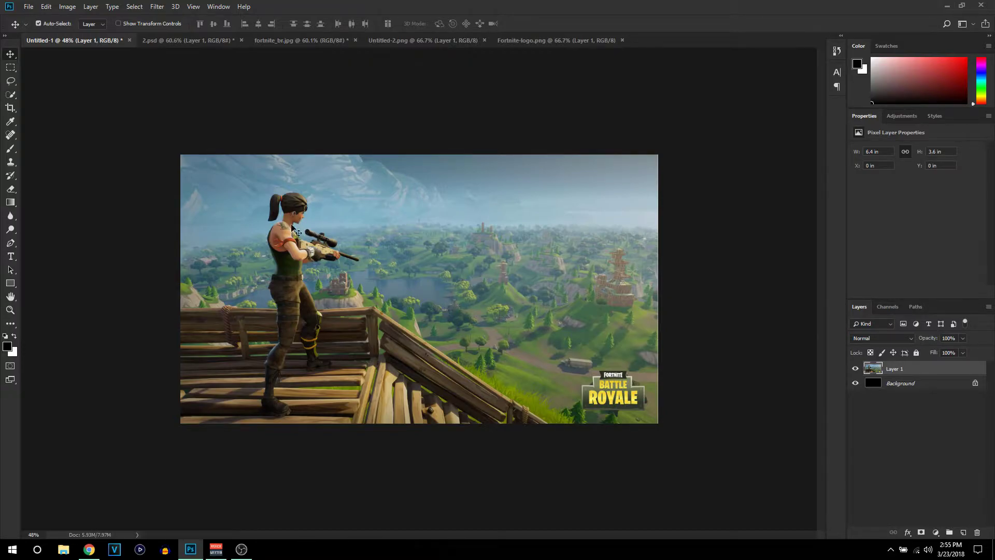
{"action": "left_click", "coordinate": [187, 41]}
{"action": "left_click_drag", "start_coordinate": [382, 249], "coordinate": [327, 226]}
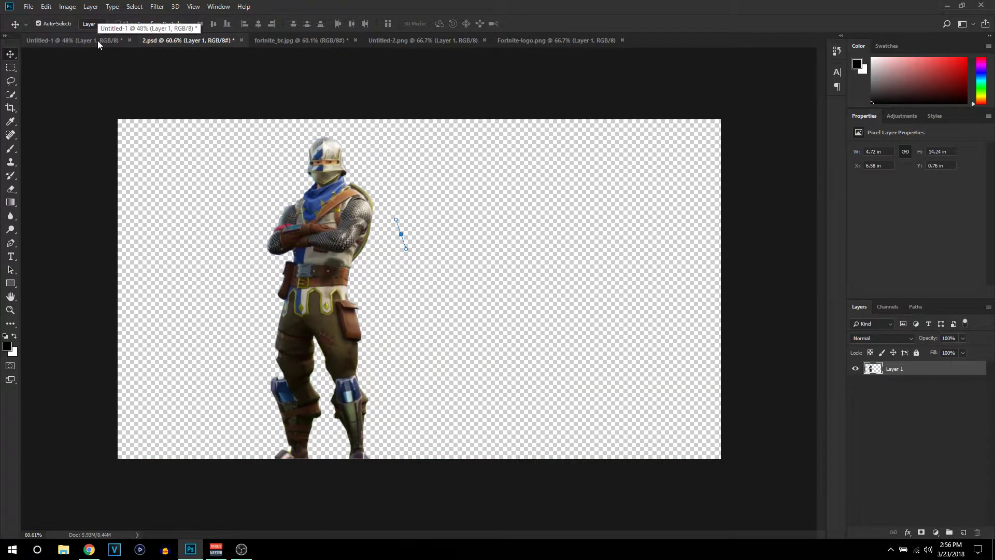
{"action": "left_click", "coordinate": [98, 41]}
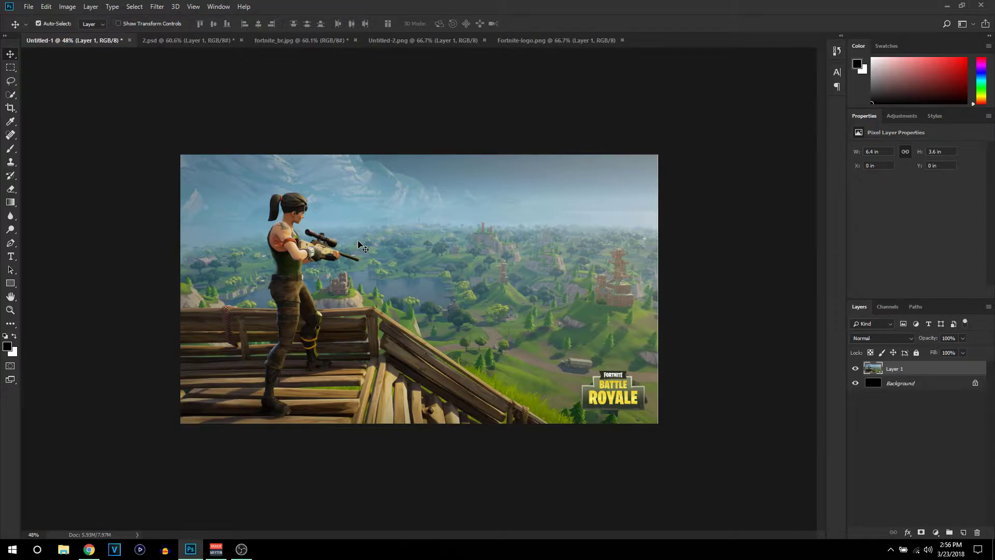
{"action": "key", "text": "ctrl+t"}
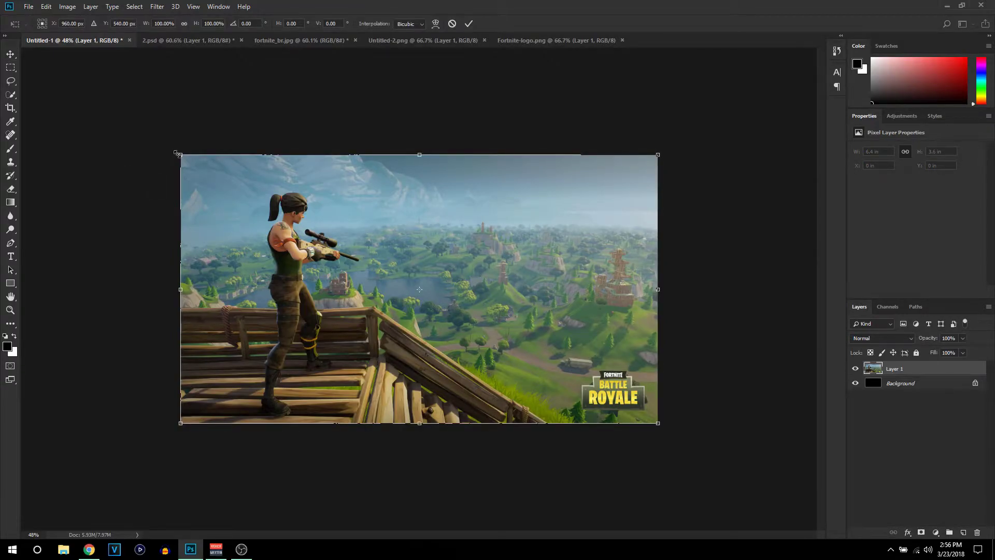
- Scale the Layer 1 landscape up to about 160% (10.21 × 5.75 in) to crop out the soldier
{"action": "left_click_drag", "start_coordinate": [178, 154], "coordinate": [128, 124]}
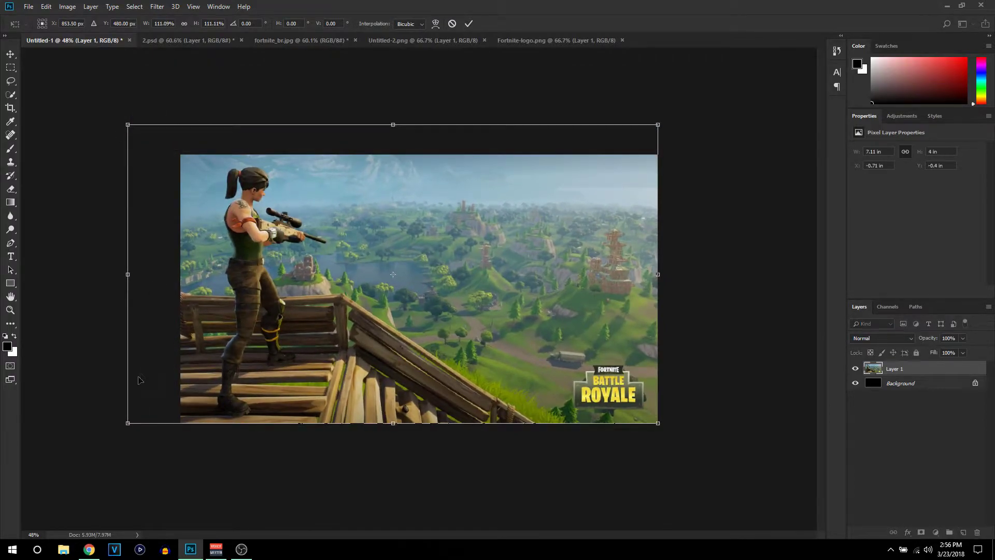
{"action": "left_click_drag", "start_coordinate": [127, 424], "coordinate": [55, 516]}
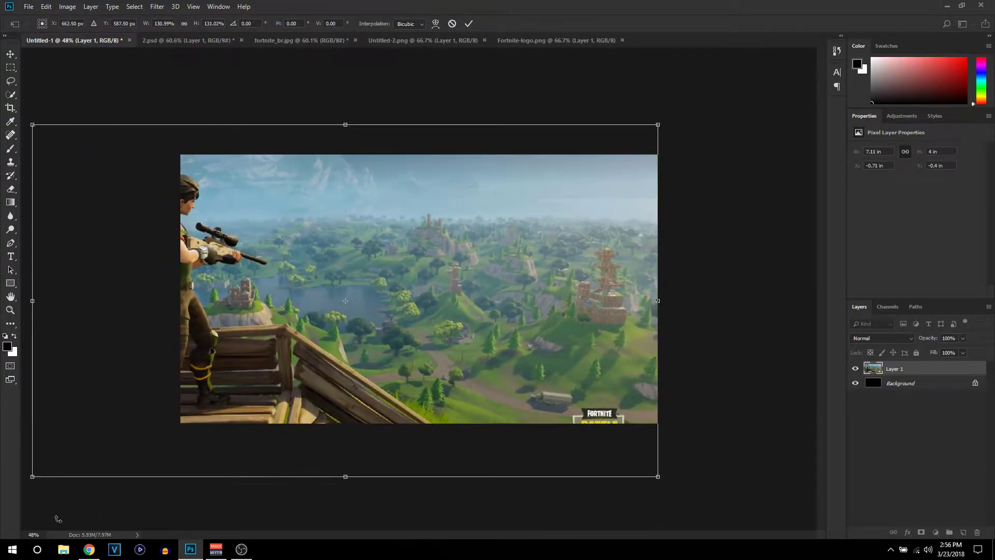
{"action": "key", "text": "ctrl+minus"}
{"action": "key", "text": "ctrl+minus"}
{"action": "left_click_drag", "start_coordinate": [220, 390], "coordinate": [173, 473]}
{"action": "left_click", "coordinate": [468, 23]}
{"action": "scroll", "coordinate": [473, 222], "scroll_direction": "up", "scroll_amount": 3}
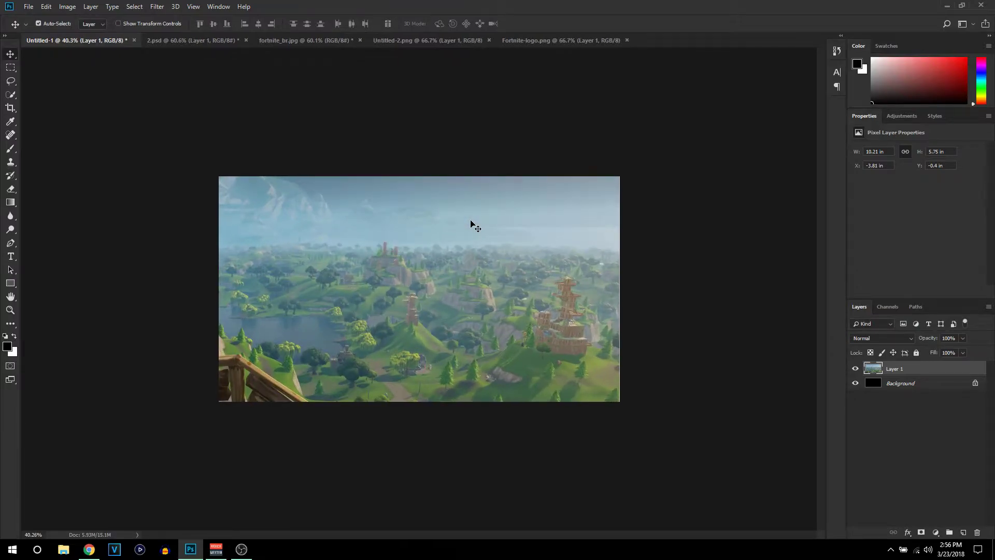
- Drag the character cutout into the thumbnail canvas as Layer 2
{"action": "left_click", "coordinate": [190, 39]}
{"action": "left_click_drag", "start_coordinate": [346, 210], "coordinate": [305, 321]}
{"action": "key", "text": "ctrl+t"}
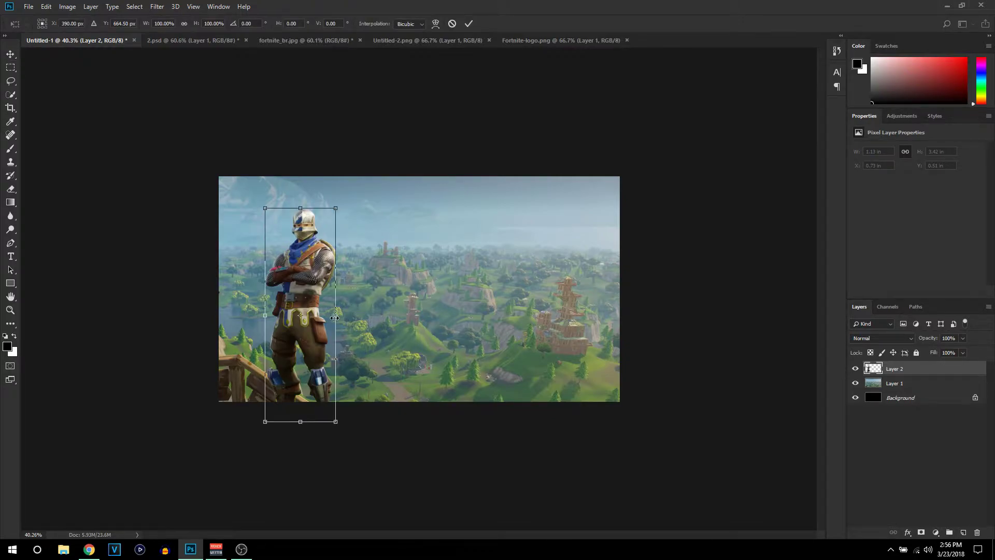
{"action": "key", "text": "ctrl+plus"}
- Scale the character to 1.6 × 4.81 in and place it on the left side
{"action": "left_click_drag", "start_coordinate": [299, 494], "coordinate": [328, 540]}
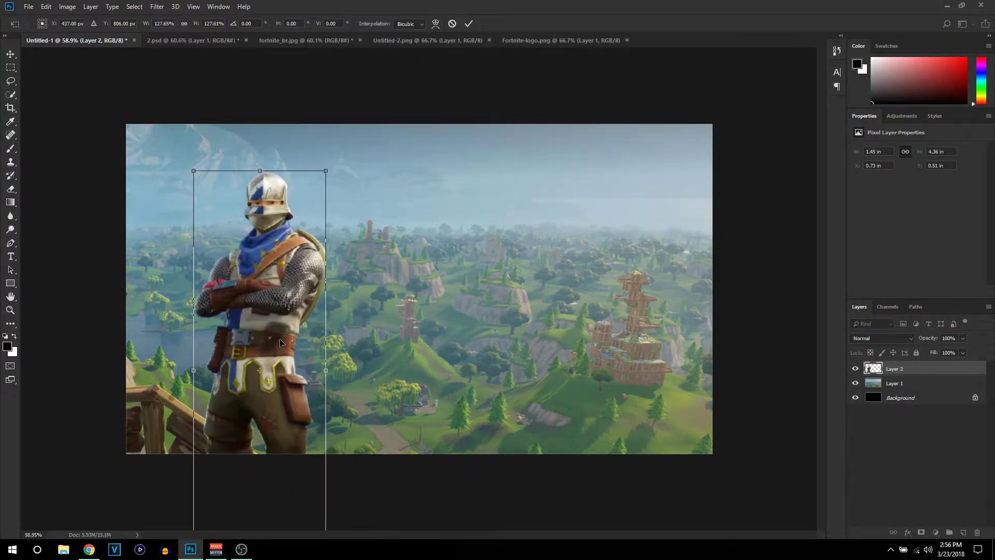
{"action": "left_click_drag", "start_coordinate": [279, 343], "coordinate": [264, 321]}
{"action": "key", "text": "ctrl+minus"}
{"action": "left_click_drag", "start_coordinate": [365, 424], "coordinate": [374, 453]}
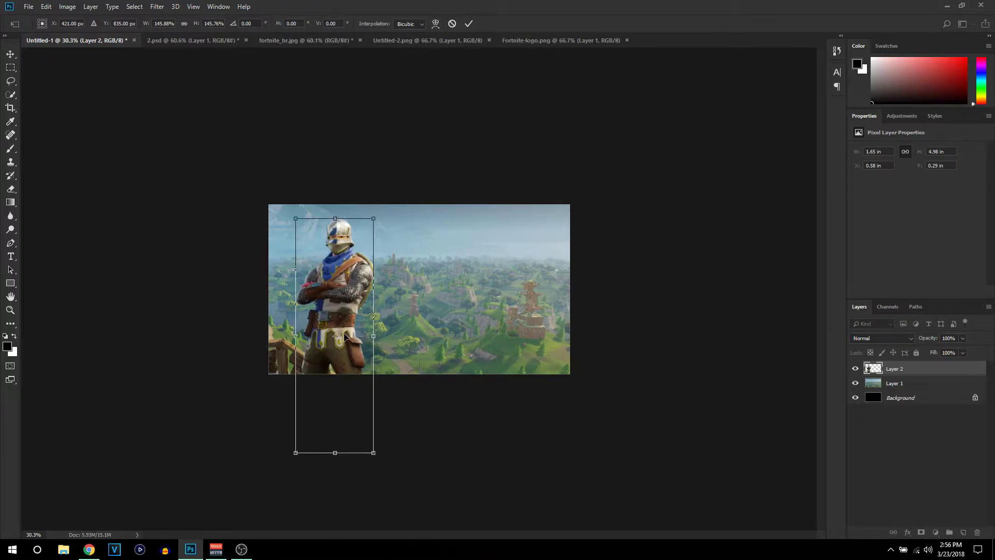
{"action": "mouse_move", "coordinate": [345, 336]}
{"action": "left_mouse_down"}
{"action": "mouse_move", "coordinate": [350, 350]}
{"action": "mouse_move", "coordinate": [350, 339]}
{"action": "left_mouse_up"}
{"action": "left_click_drag", "start_coordinate": [379, 456], "coordinate": [375, 450]}
{"action": "left_click_drag", "start_coordinate": [347, 343], "coordinate": [347, 343]}
{"action": "left_click", "coordinate": [469, 23]}
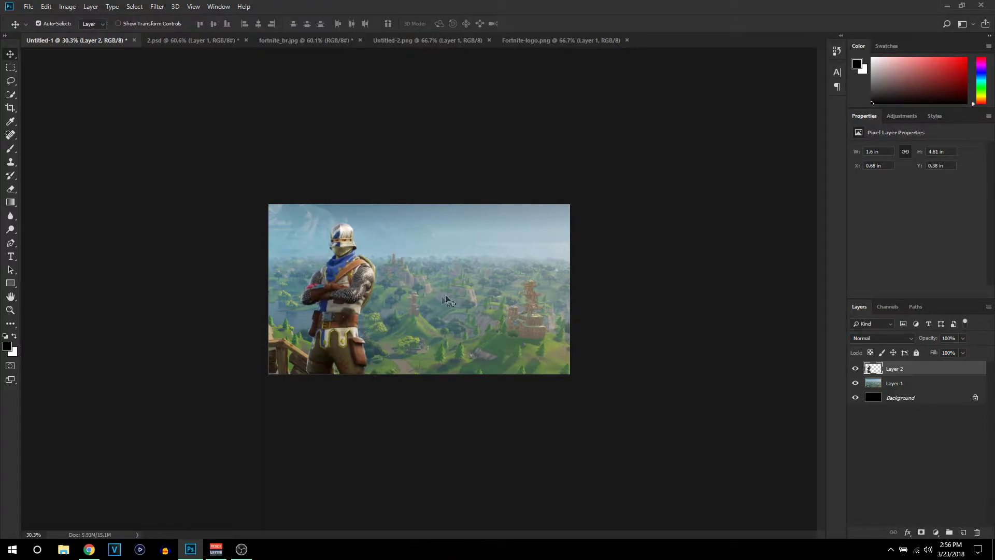
- Zoom in to inspect the placed character, then switch to the Type tool
{"action": "scroll", "coordinate": [440, 291], "scroll_direction": "up", "scroll_amount": 3}
{"action": "scroll", "coordinate": [438, 300], "scroll_direction": "down", "scroll_amount": 4}
{"action": "scroll", "coordinate": [438, 301], "scroll_direction": "up", "scroll_amount": 4}
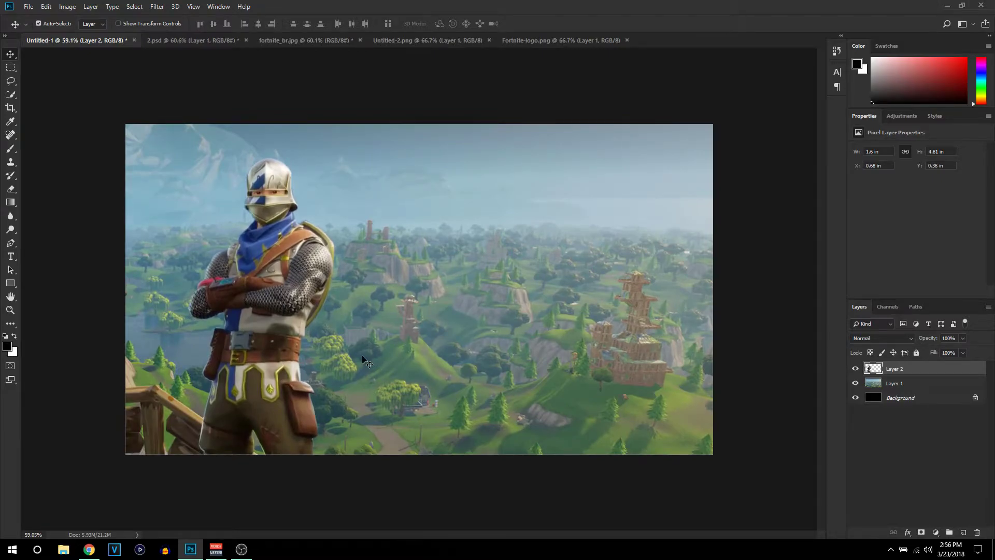
{"action": "scroll", "coordinate": [474, 317], "scroll_direction": "down", "scroll_amount": 3}
{"action": "scroll", "coordinate": [449, 306], "scroll_direction": "up", "scroll_amount": 2}
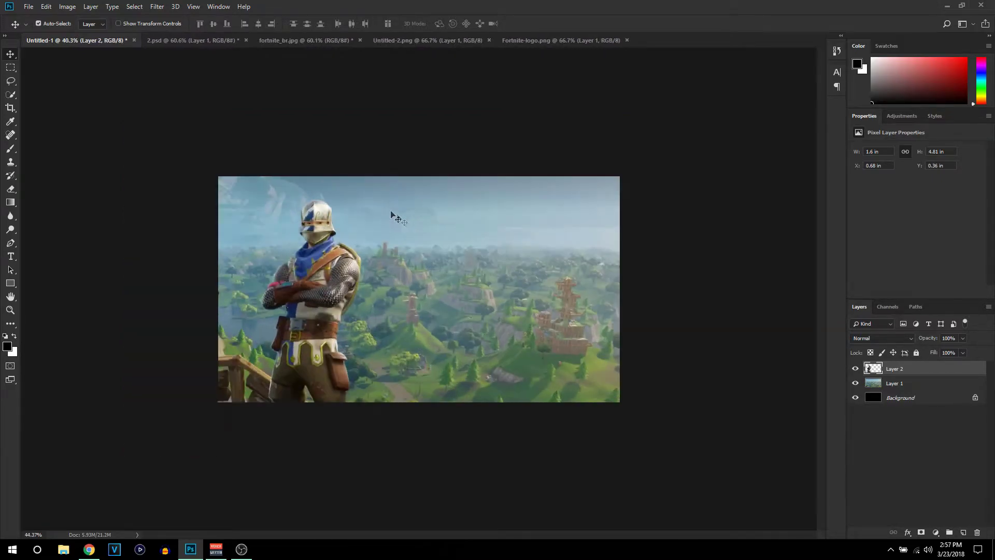
{"action": "left_click", "coordinate": [11, 256]}
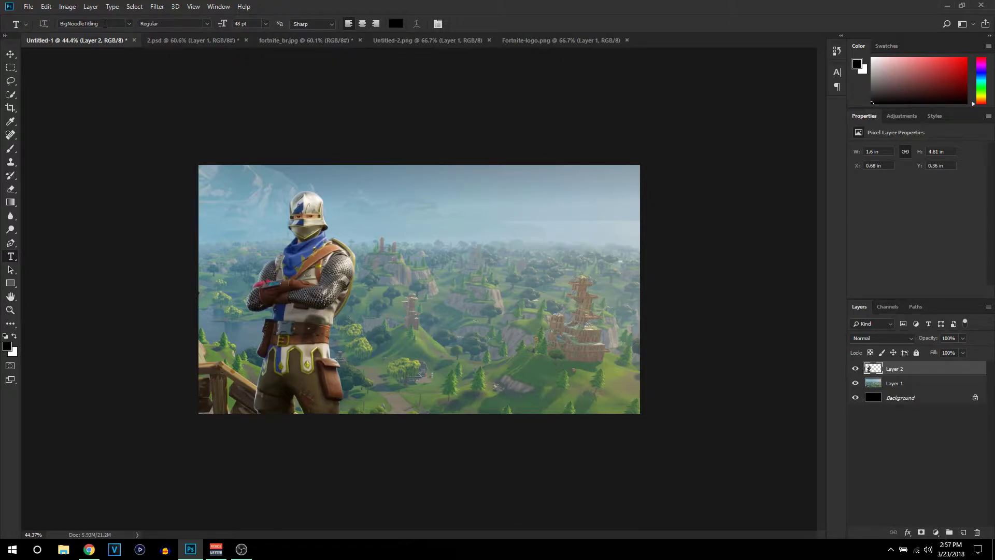
- Add black 48 pt BigNoodleTitling 'THUMBNAIL' text in the sky and duplicate the layer
{"action": "left_click", "coordinate": [404, 246]}
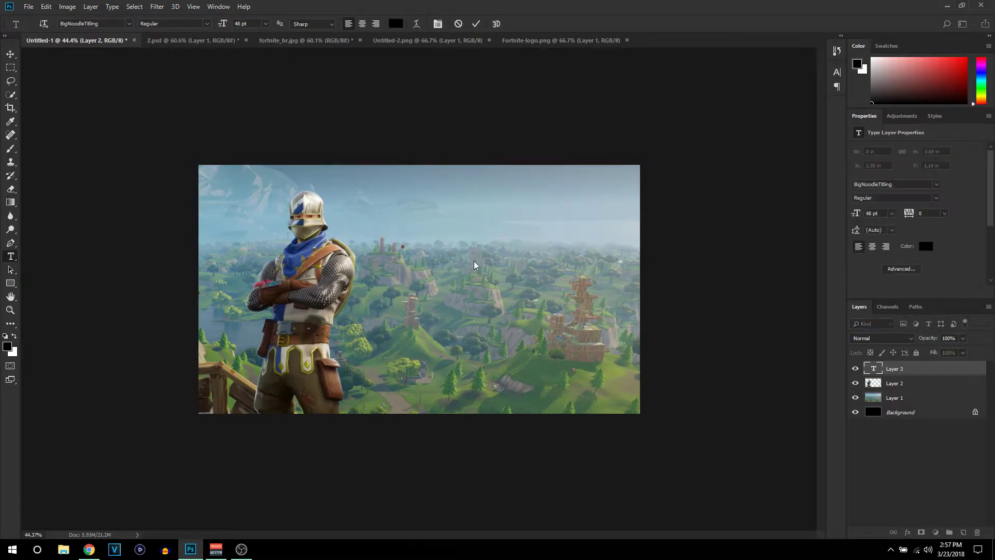
{"action": "type", "text": "THUM"}
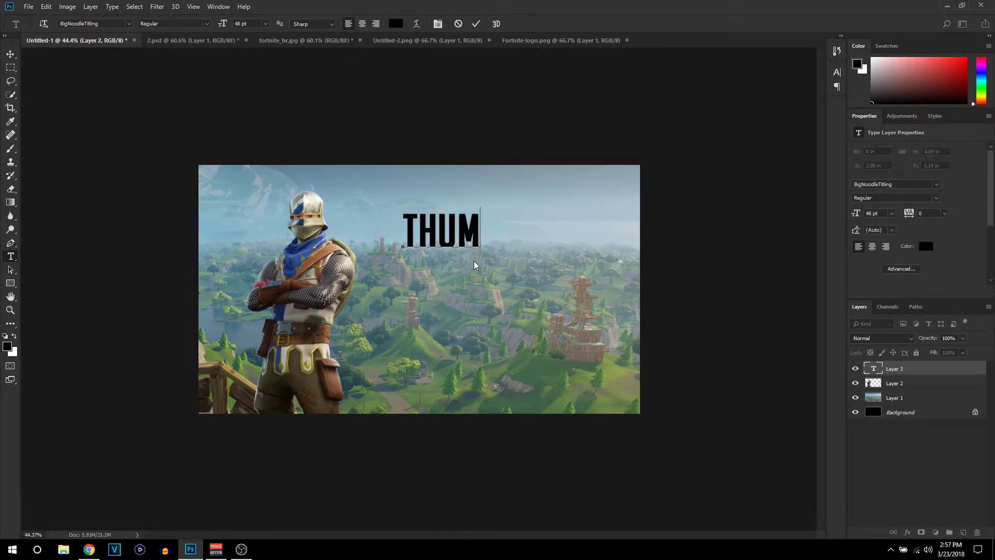
{"action": "type", "text": "BNAIL"}
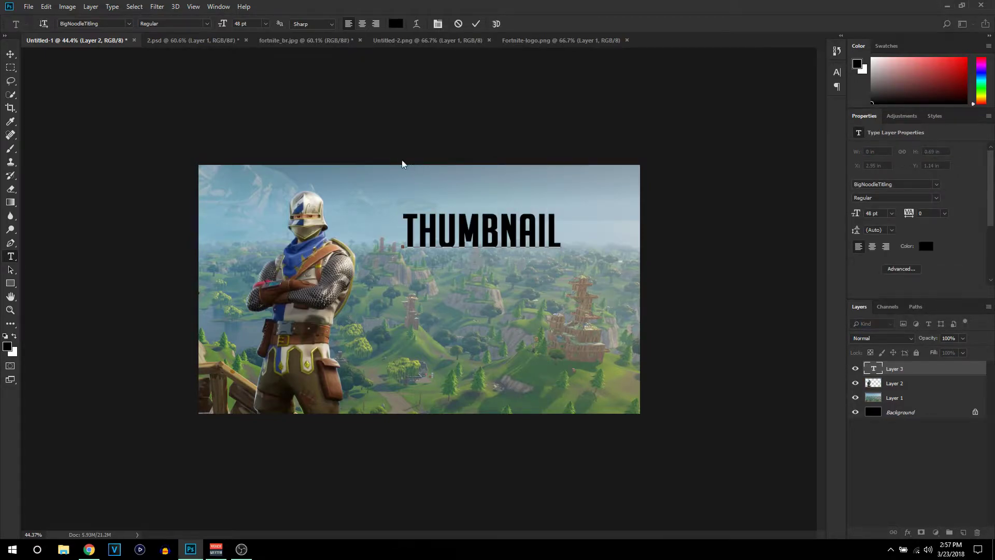
{"action": "left_click", "coordinate": [477, 24]}
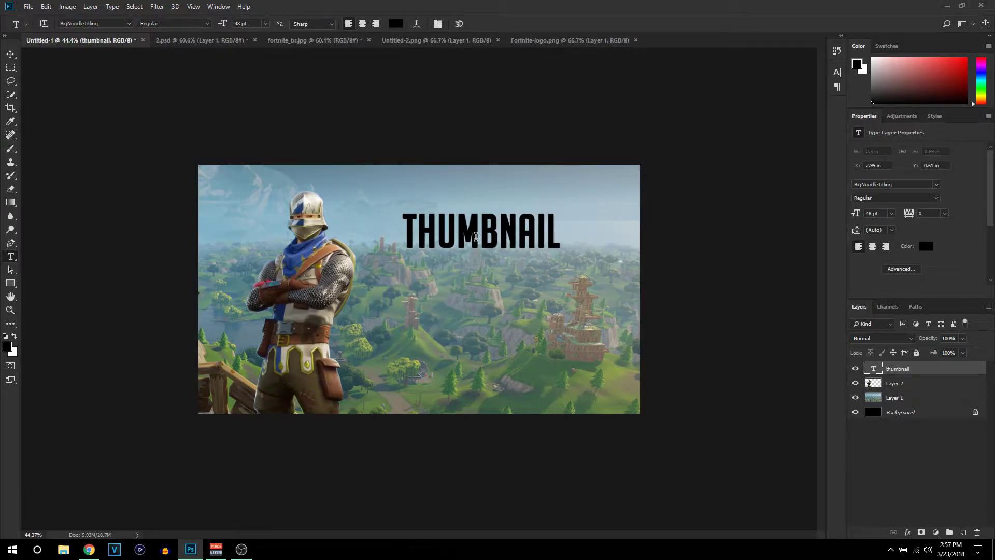
{"action": "key", "text": "ctrl+j"}
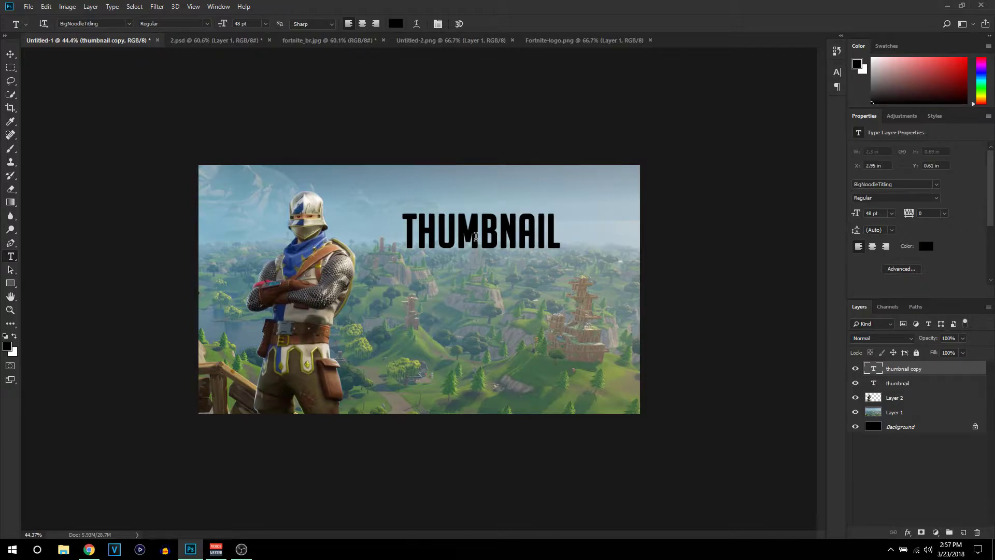
- Move the text copy below the original and retype it as 'TUTORIAL'
{"action": "left_click", "coordinate": [10, 53]}
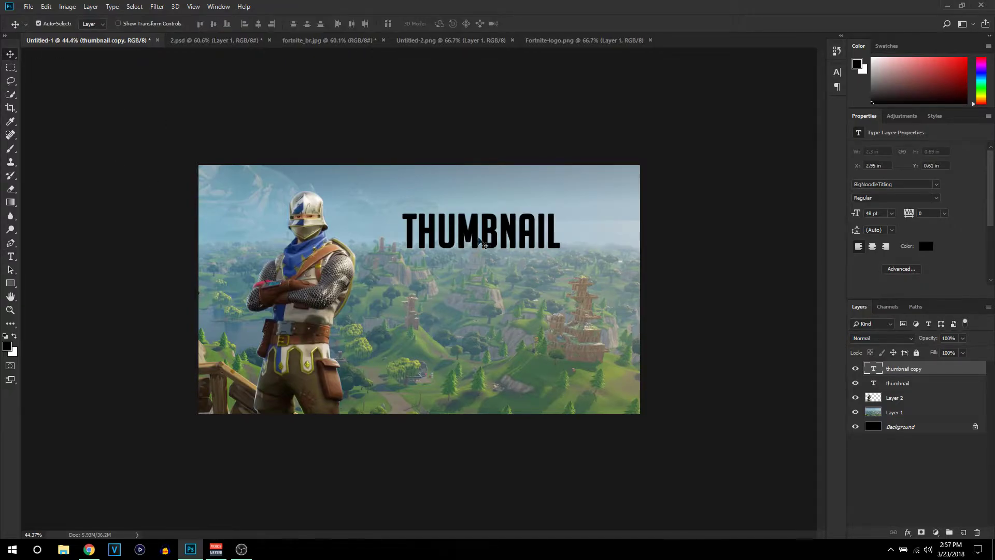
{"action": "left_click_drag", "start_coordinate": [459, 241], "coordinate": [461, 301]}
{"action": "left_click", "coordinate": [11, 256]}
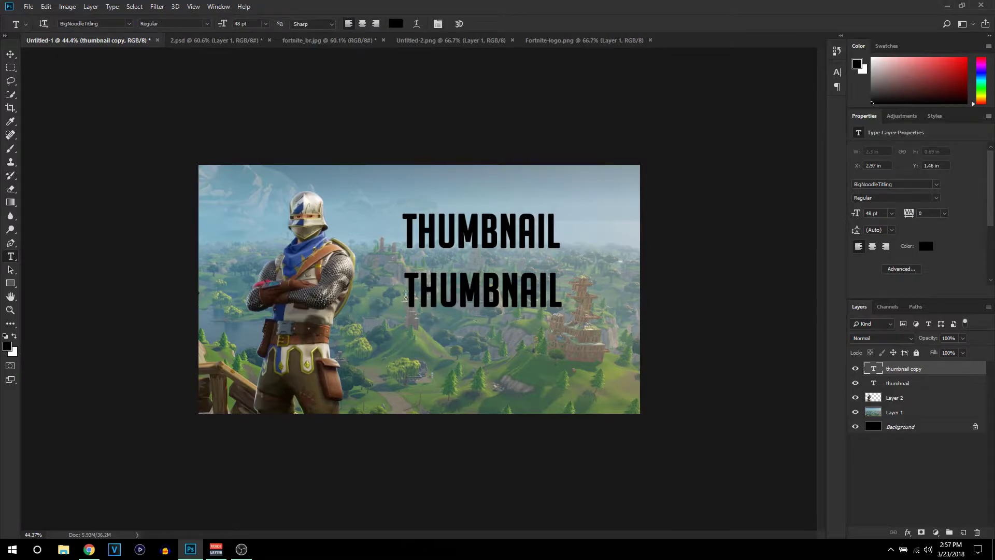
{"action": "left_click_drag", "start_coordinate": [407, 289], "coordinate": [653, 311]}
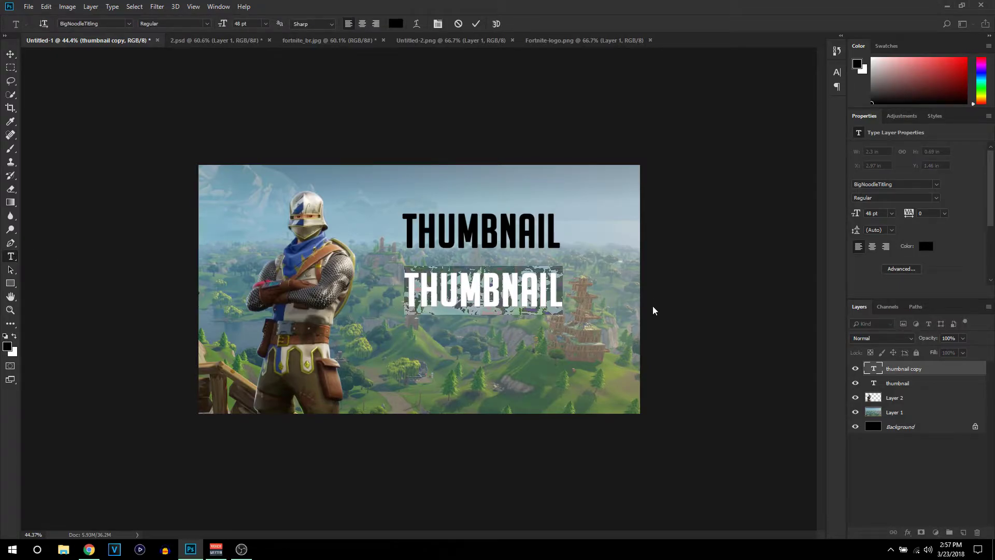
{"action": "type", "text": "TUTORIAL"}
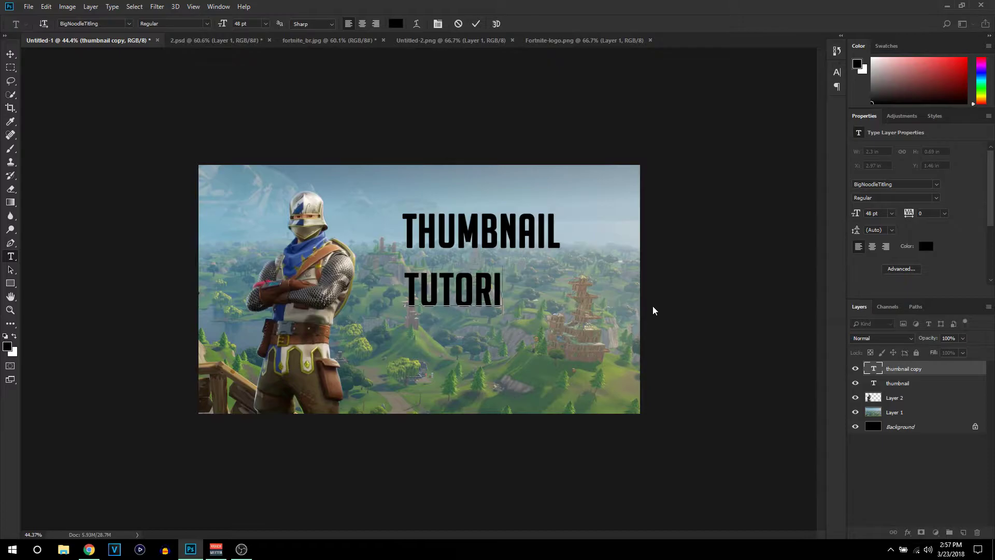
{"action": "left_click", "coordinate": [475, 24]}
- Shift the THUMBNAIL line left and down to sit above TUTORIAL
{"action": "left_click", "coordinate": [10, 54]}
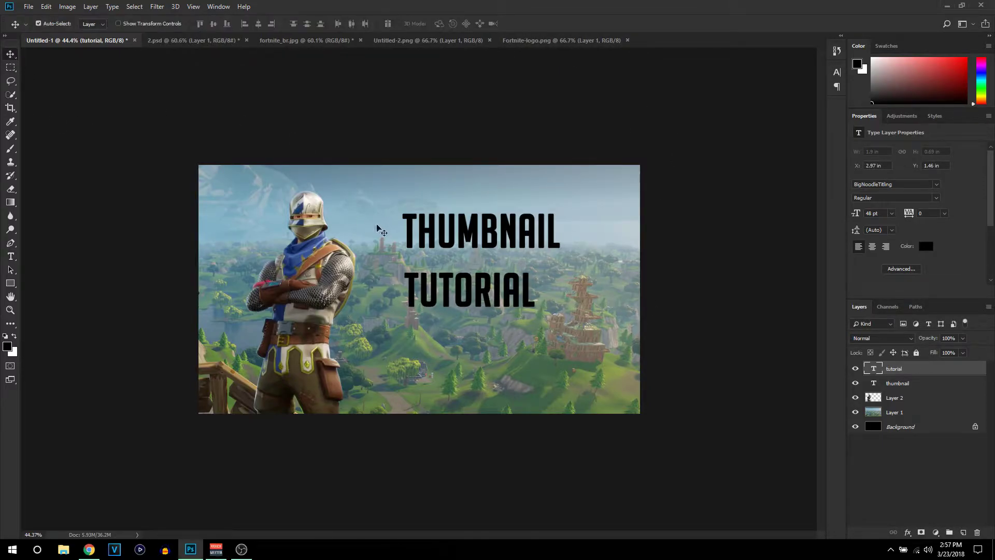
{"action": "left_click_drag", "start_coordinate": [425, 233], "coordinate": [413, 242]}
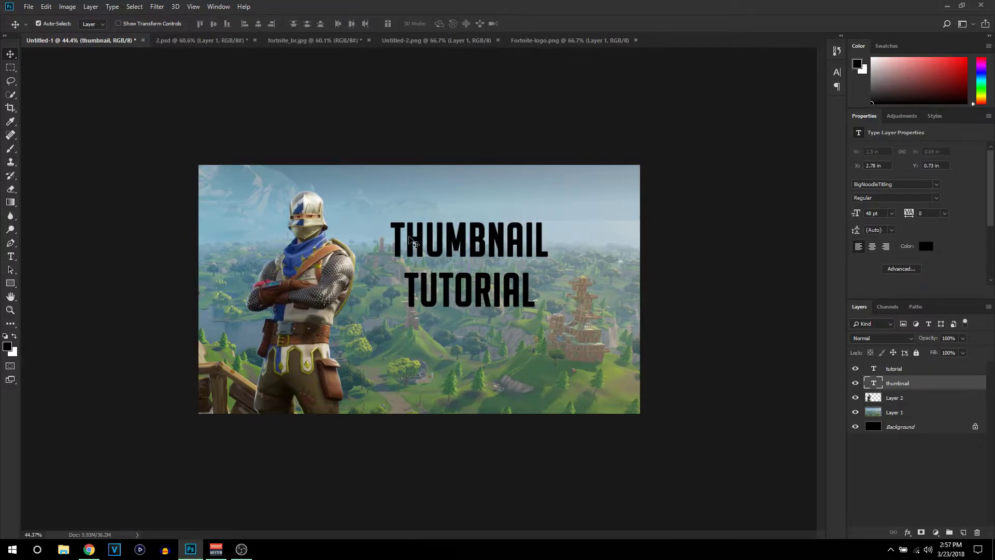
{"action": "key", "text": "ctrl+t"}
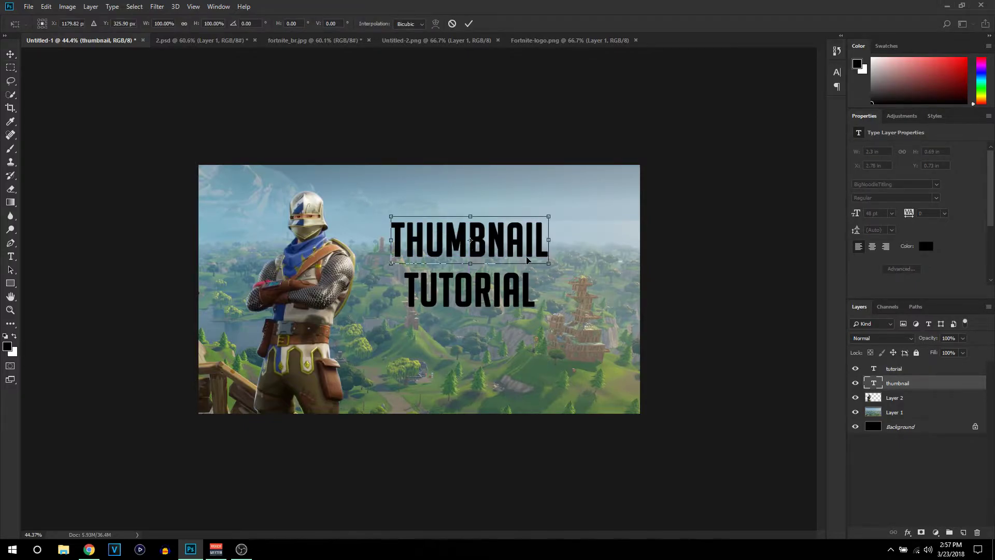
- Enlarge the THUMBNAIL text to about 136%
{"action": "left_click_drag", "start_coordinate": [550, 263], "coordinate": [605, 281]}
{"action": "left_click_drag", "start_coordinate": [391, 280], "coordinate": [387, 282]}
{"action": "left_click", "coordinate": [465, 26]}
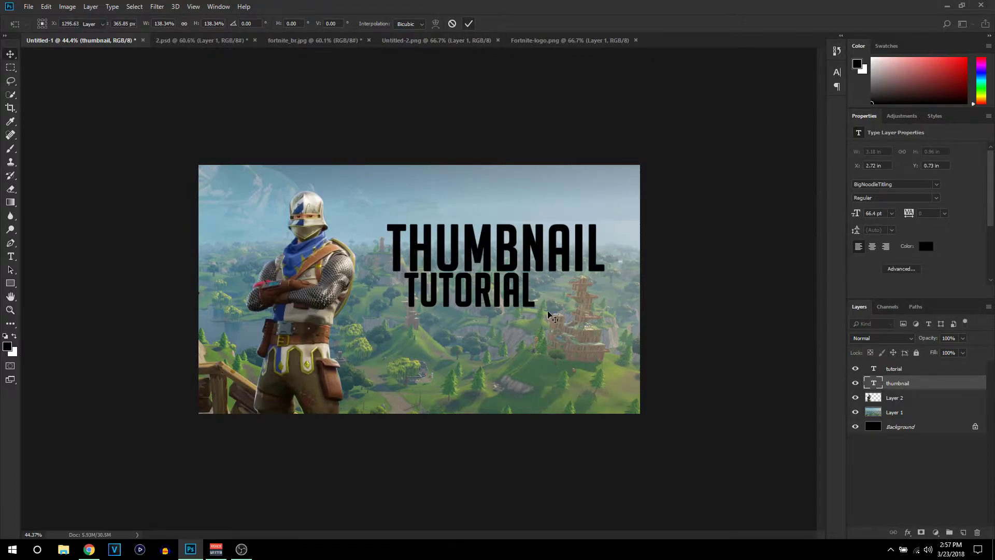
- Enlarge TUTORIAL to about 188% (90.54 pt) and move it left beneath THUMBNAIL
{"action": "left_click_drag", "start_coordinate": [482, 297], "coordinate": [489, 304]}
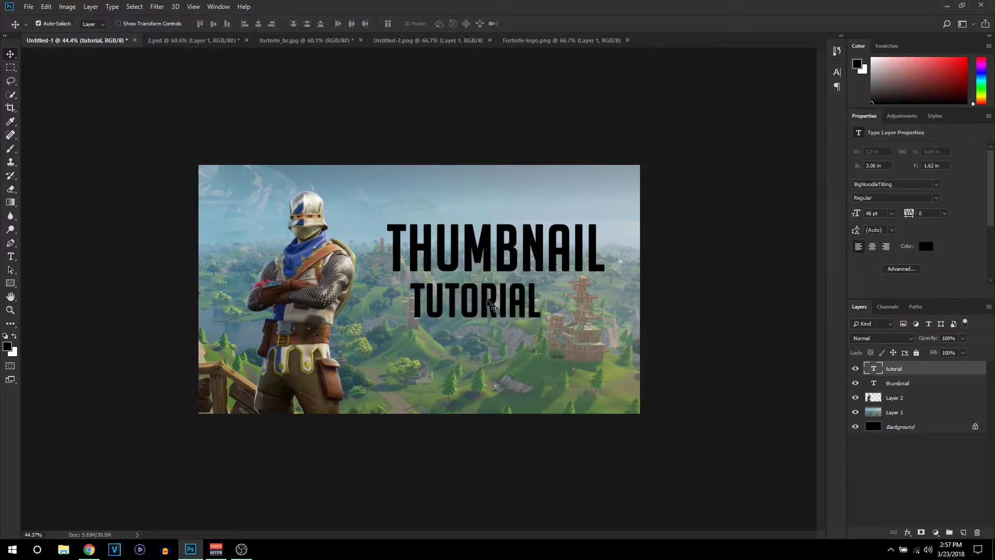
{"action": "key", "text": "ctrl+t"}
{"action": "left_click_drag", "start_coordinate": [542, 323], "coordinate": [619, 352]}
{"action": "left_click_drag", "start_coordinate": [445, 326], "coordinate": [409, 321]}
{"action": "left_click_drag", "start_coordinate": [584, 355], "coordinate": [628, 360]}
{"action": "left_click", "coordinate": [469, 24]}
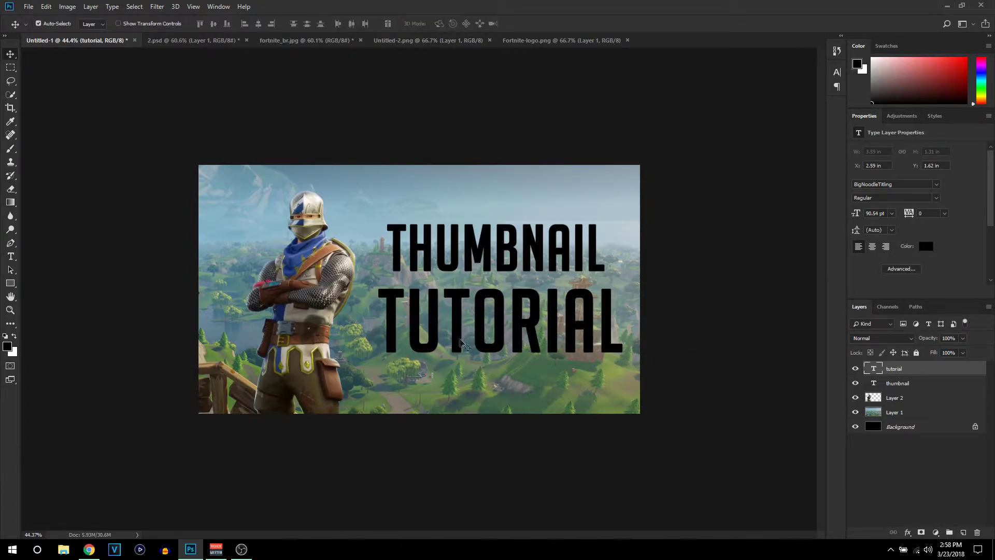
{"action": "left_click_drag", "start_coordinate": [457, 331], "coordinate": [448, 334]}
- Shrink THUMBNAIL slightly to 64.33 pt and nudge it centered above TUTORIAL
{"action": "left_click", "coordinate": [456, 265], "text": "shift"}
{"action": "left_click_drag", "start_coordinate": [456, 262], "coordinate": [449, 270]}
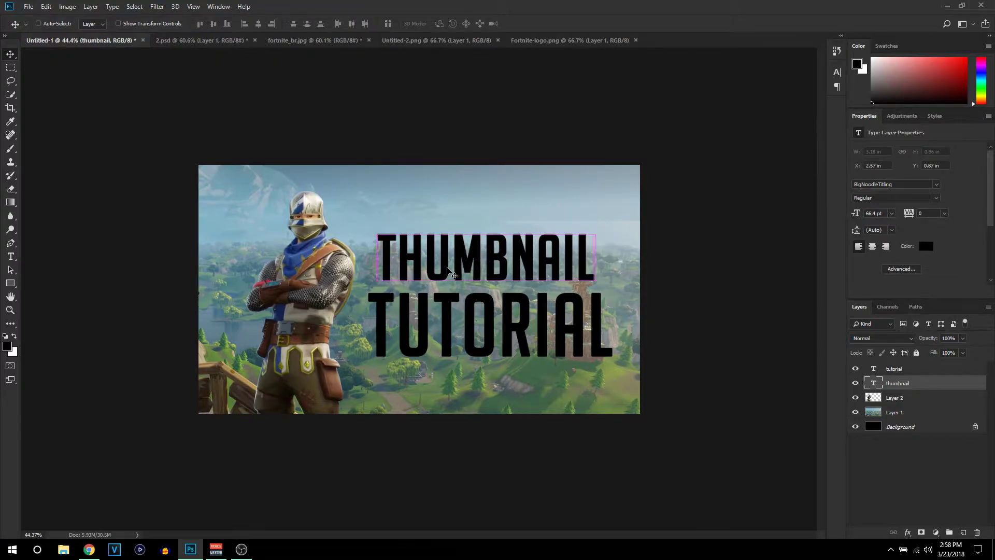
{"action": "key", "text": "ctrl+t"}
{"action": "left_click_drag", "start_coordinate": [379, 225], "coordinate": [384, 228]}
{"action": "left_click", "coordinate": [469, 25]}
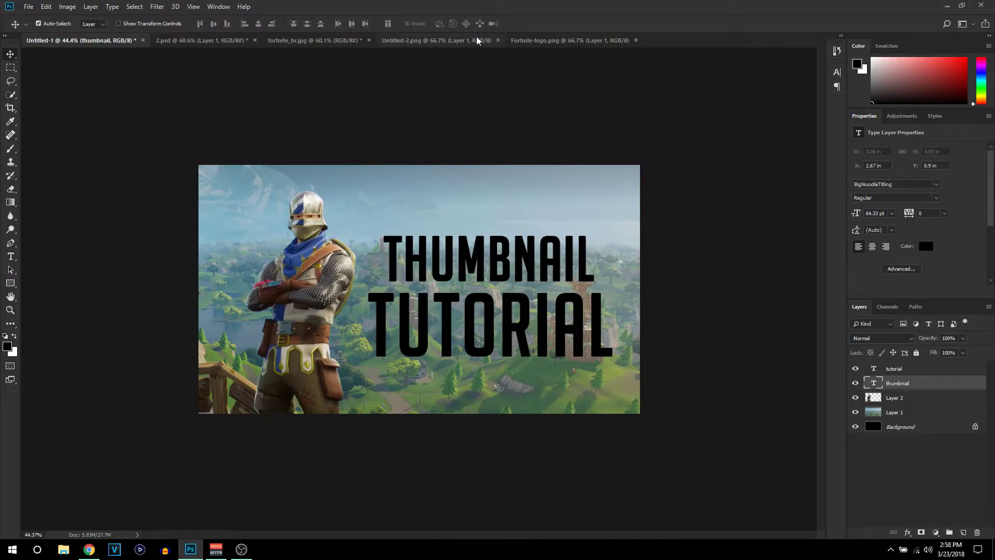
{"action": "key", "text": "shift+Left"}
{"action": "key", "text": "shift+Left"}
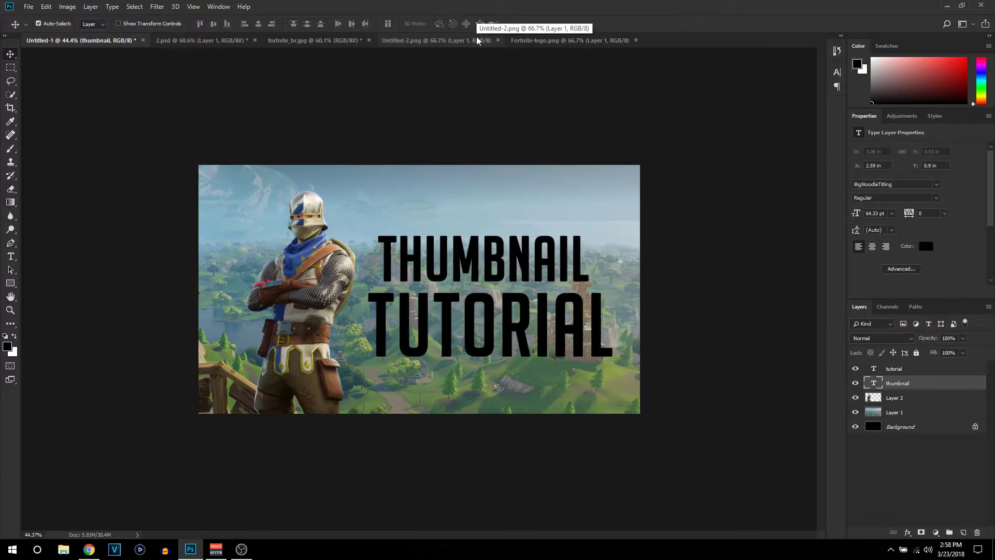
{"action": "key", "text": "Right"}
{"action": "key", "text": "Up"}
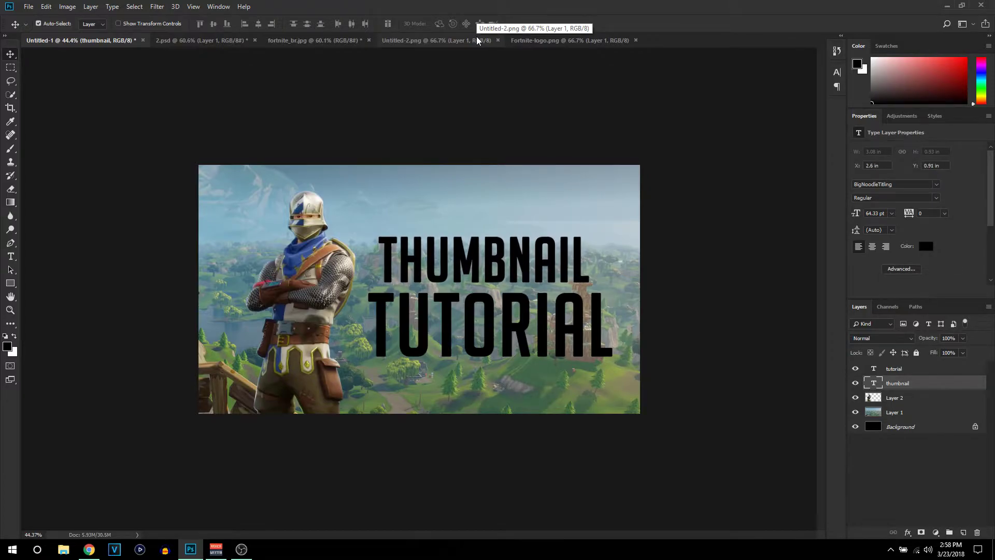